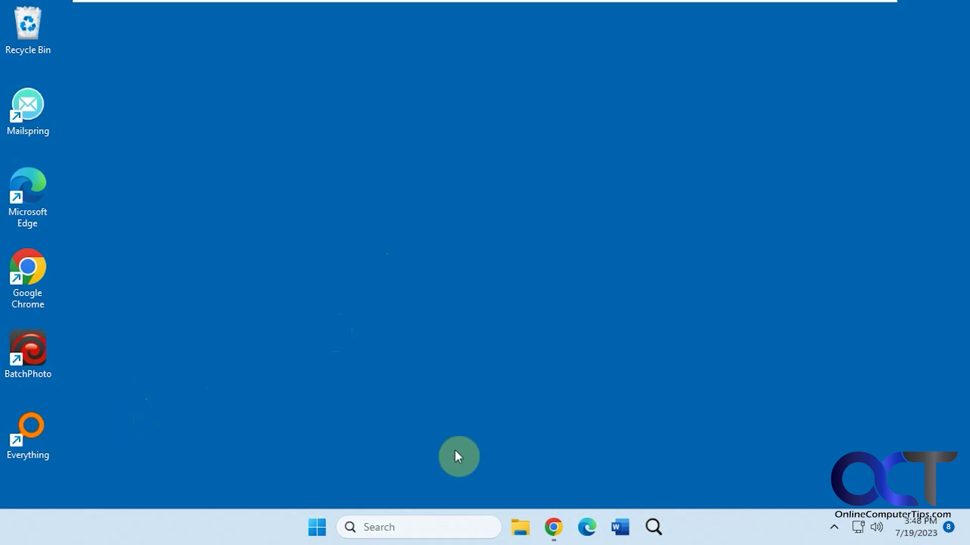
Search 'hawaii' in Everything (29 matches), browse its menus, then close the window
double_click(29, 434)
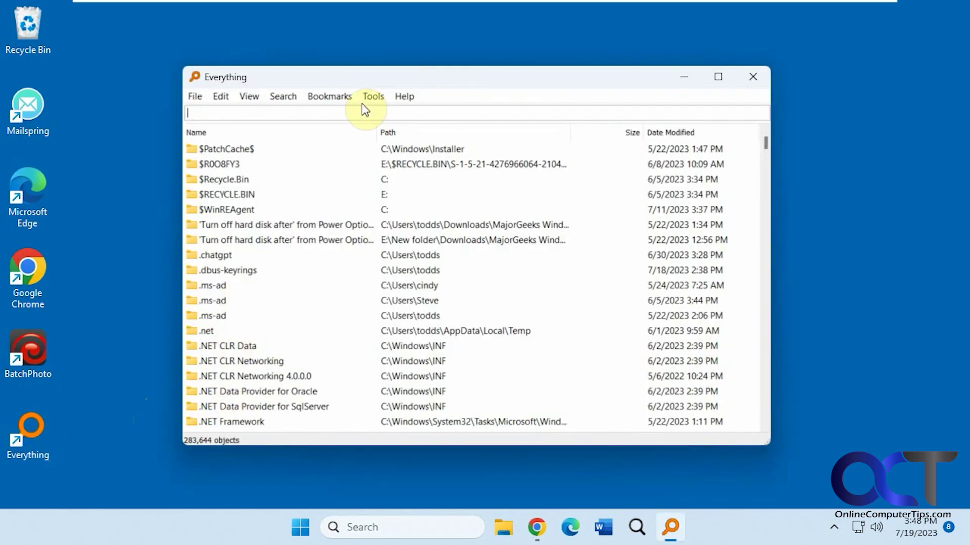
type("hawa")
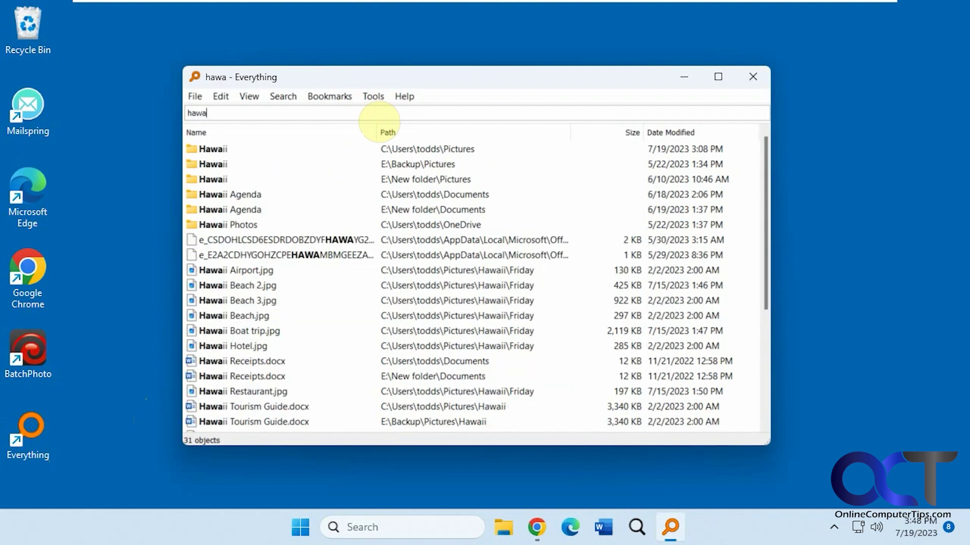
type("ii")
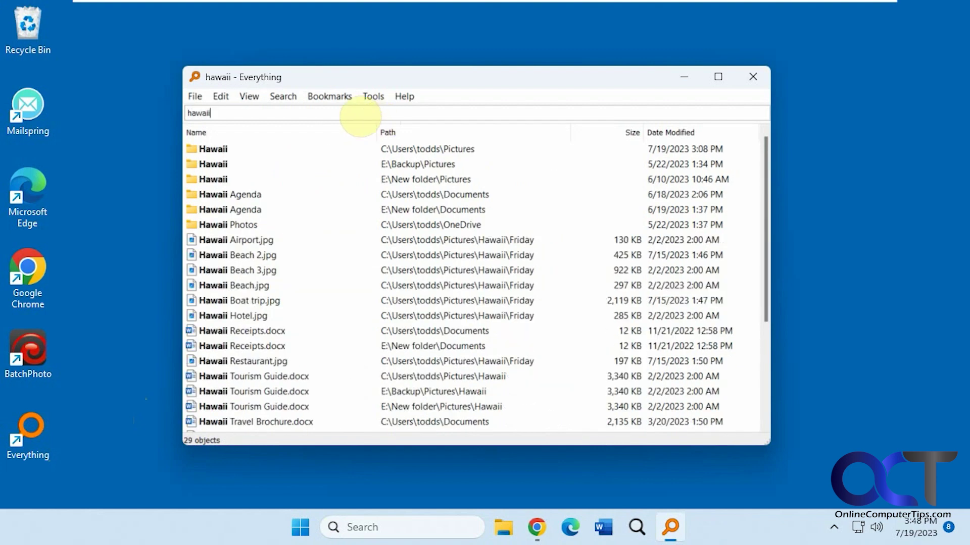
left_click(284, 96)
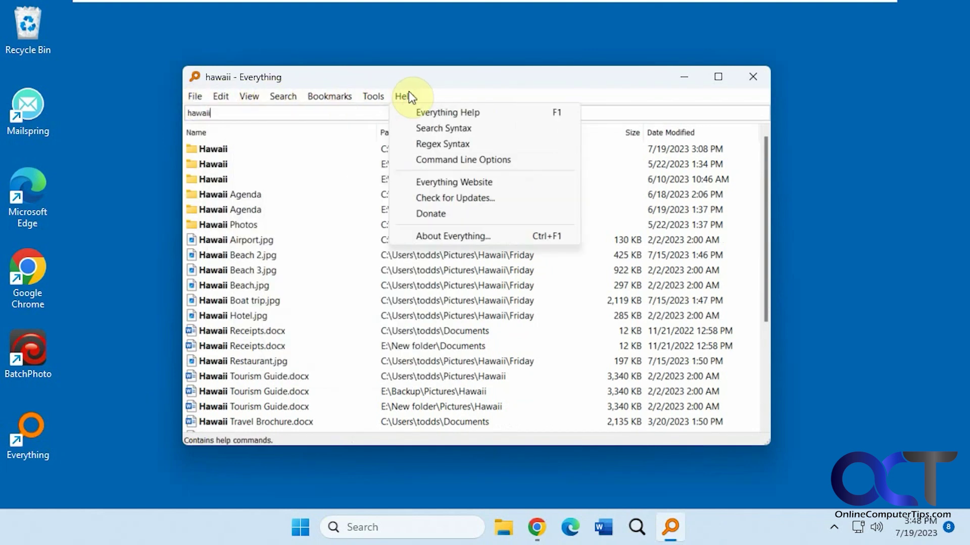
left_click(452, 93)
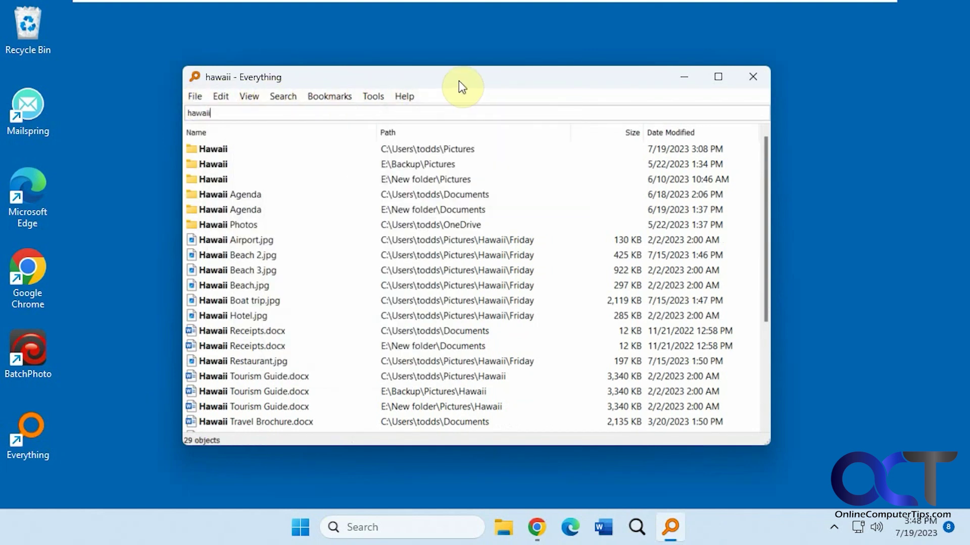
left_click(753, 76)
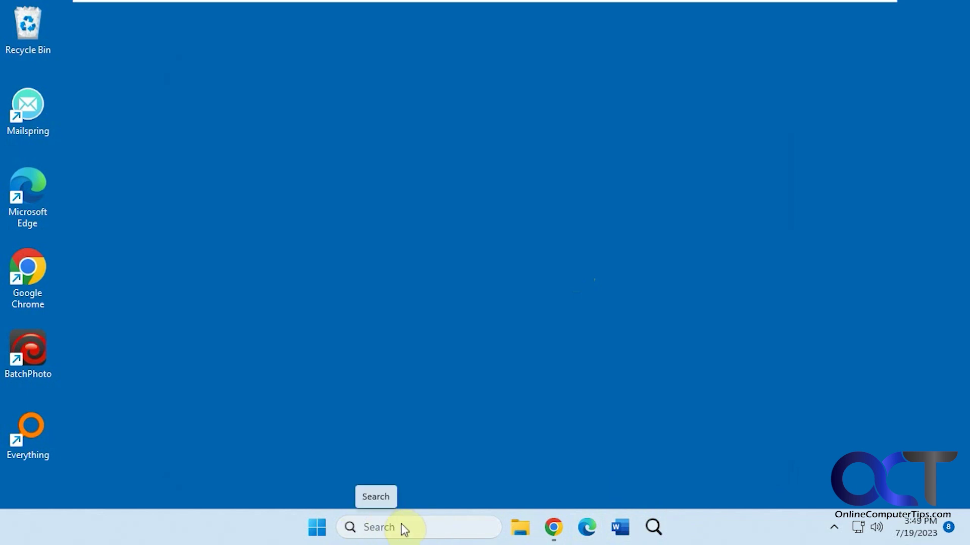
Review the Search dropdown in Taskbar settings, close Settings, and bring up EverythingToolbar
right_click(719, 534)
left_click(755, 494)
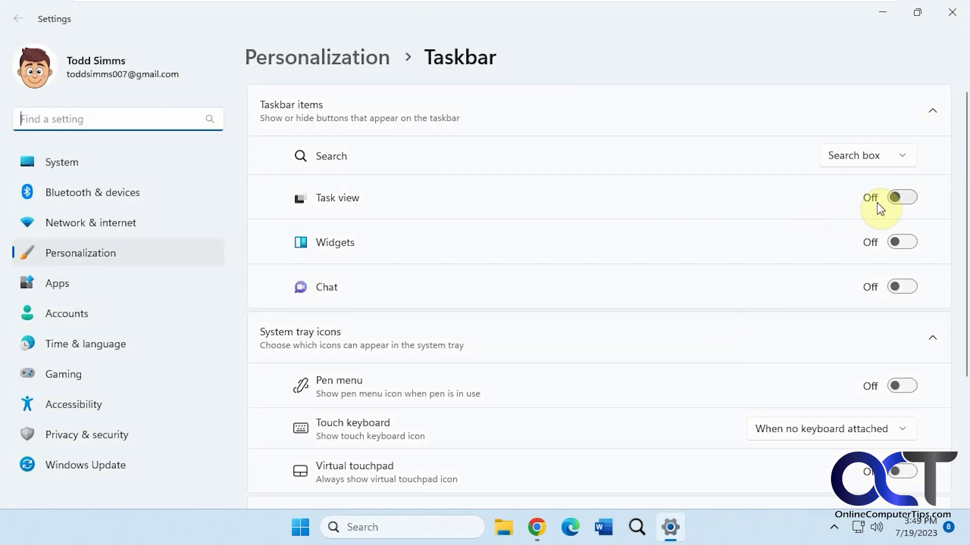
left_click(894, 159)
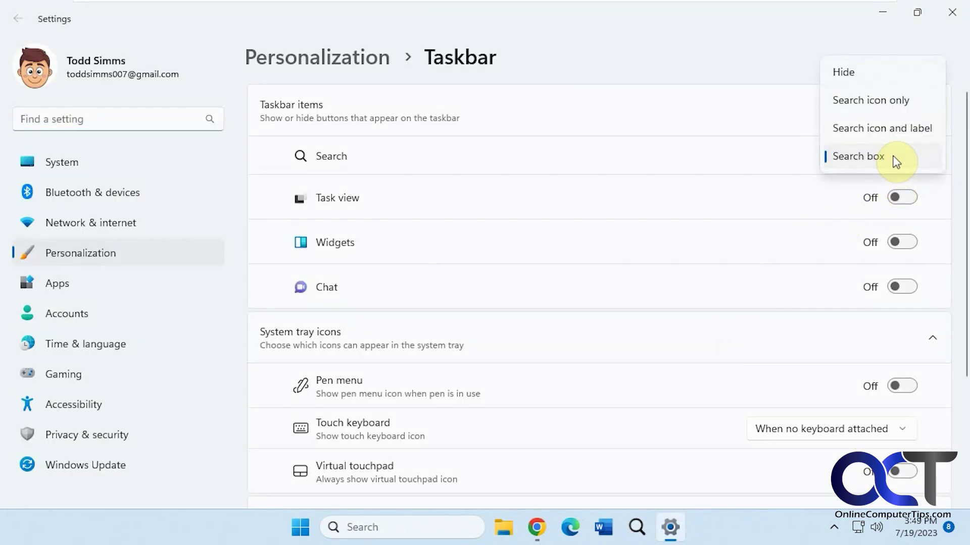
left_click(950, 12)
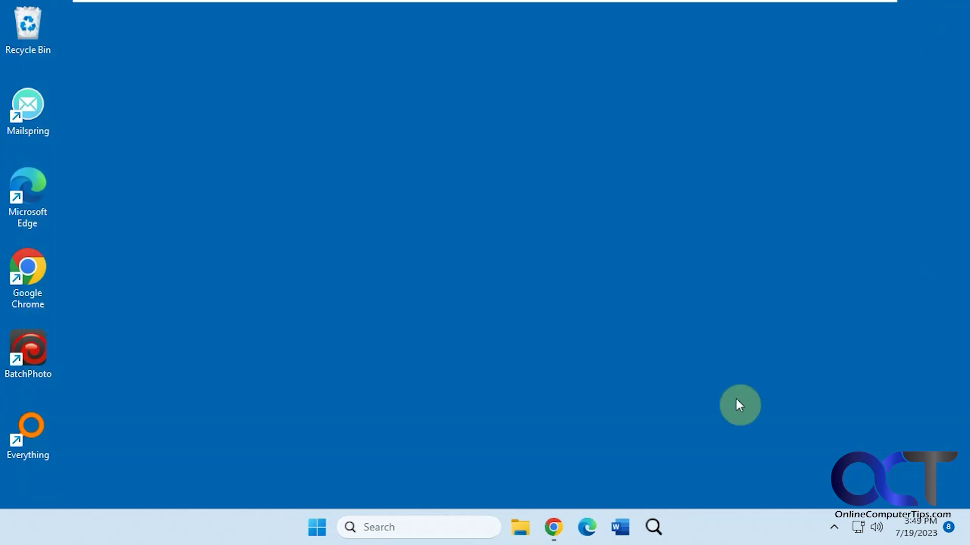
left_click(654, 528)
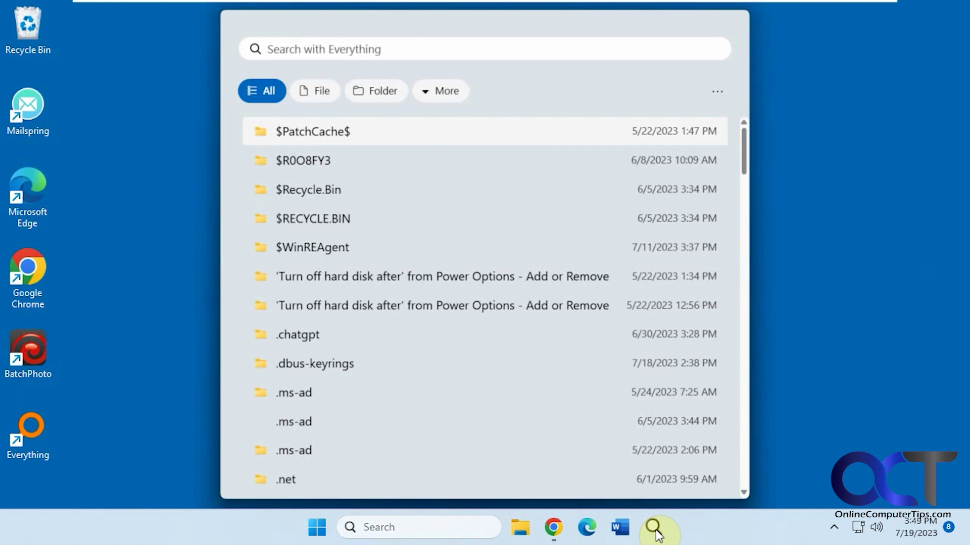
Search 'hawaii' in EverythingToolbar and try the File and Folder filters
type("hawai")
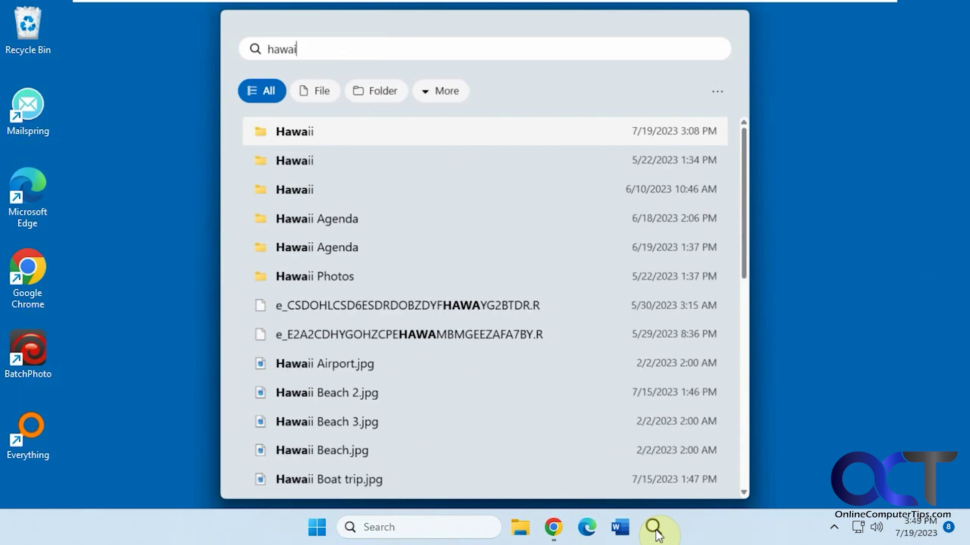
type("i")
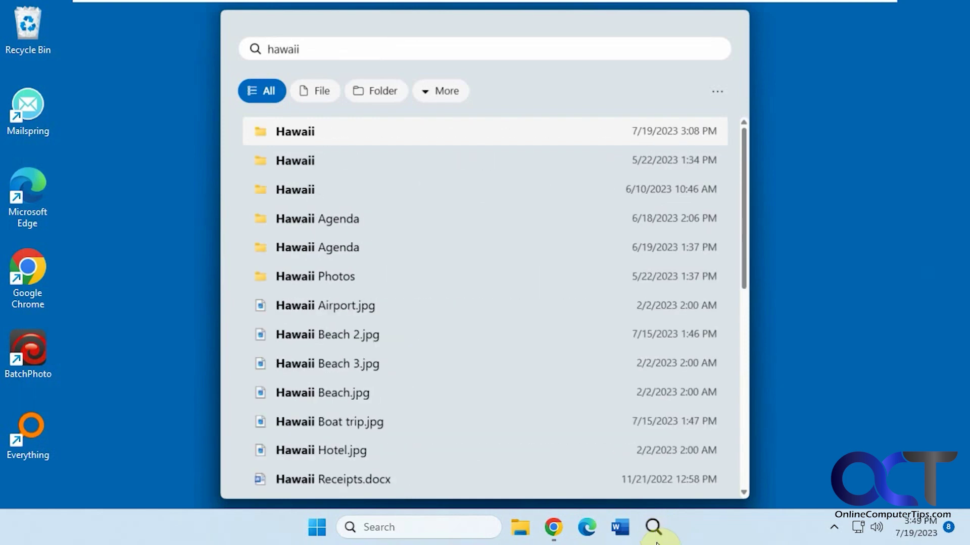
left_click(318, 94)
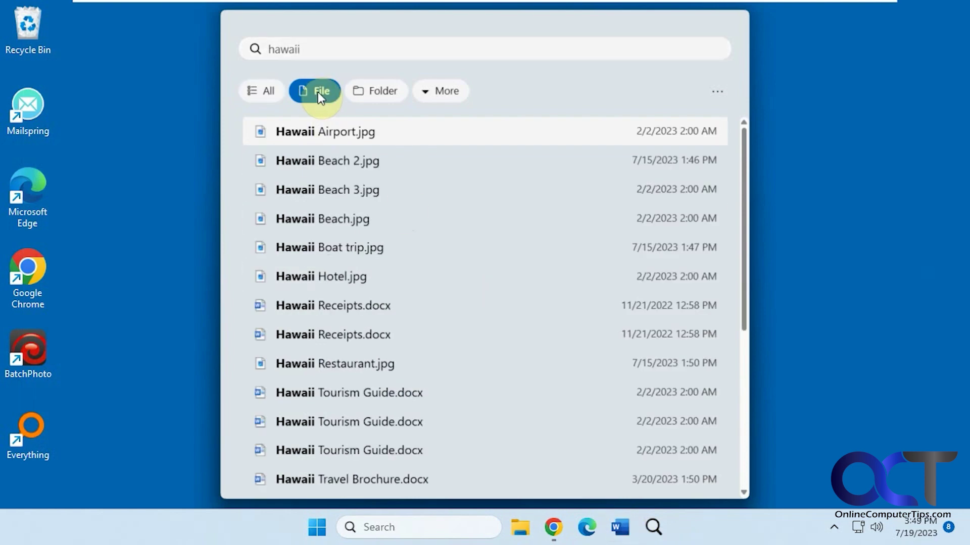
left_click(379, 93)
Filter results to pictures, then open and close Hawaii Beach.jpg in Photos
left_click(432, 92)
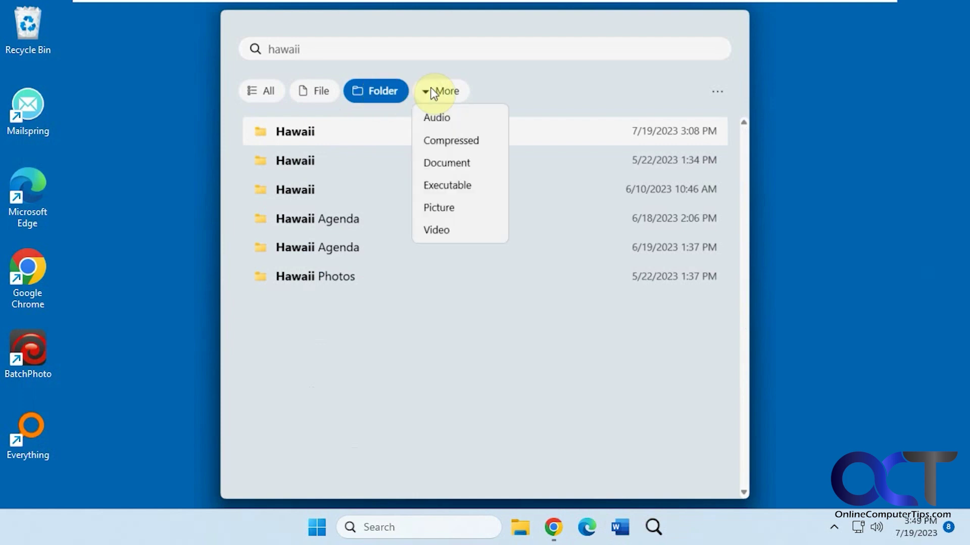
left_click(444, 207)
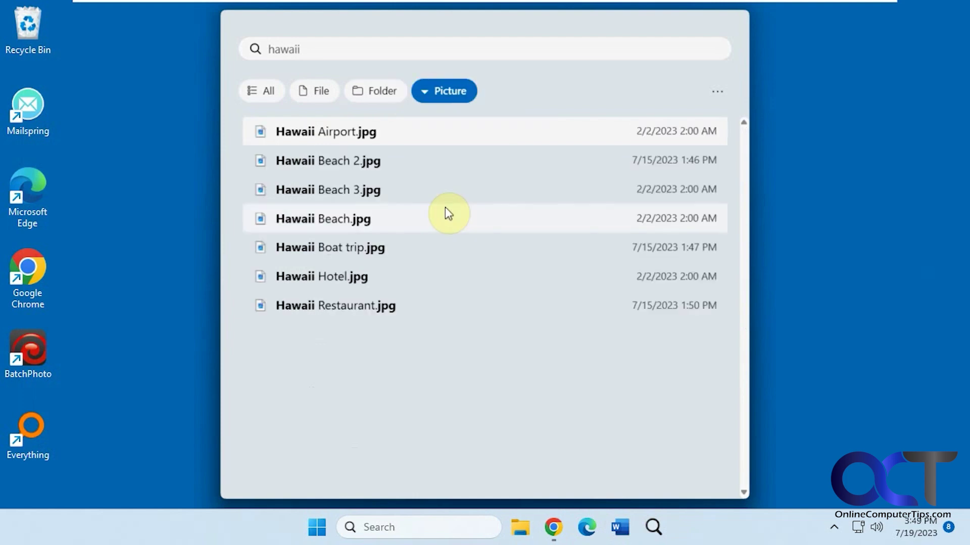
double_click(360, 219)
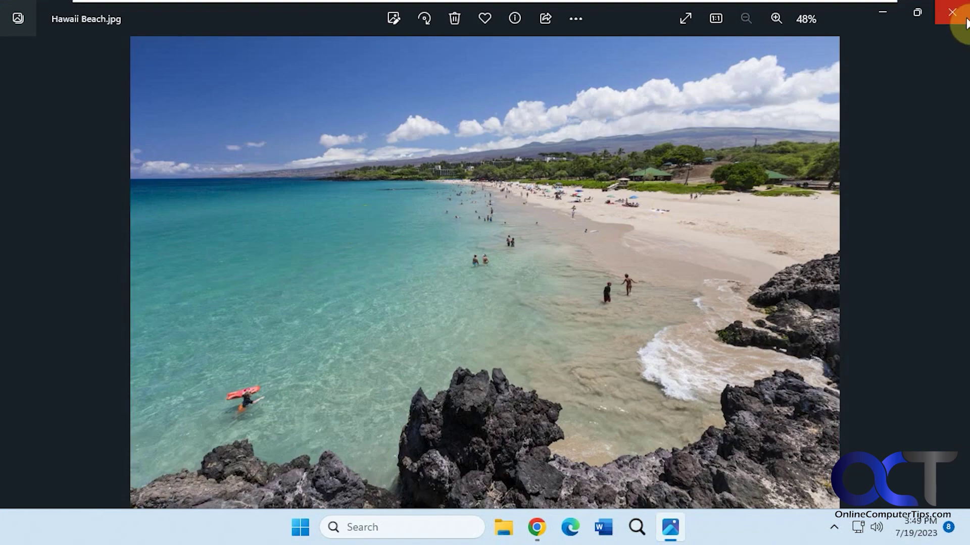
left_click(956, 11)
Search 'hawaii' again and review a Hawaii folder's full action menu without choosing one
left_click(653, 528)
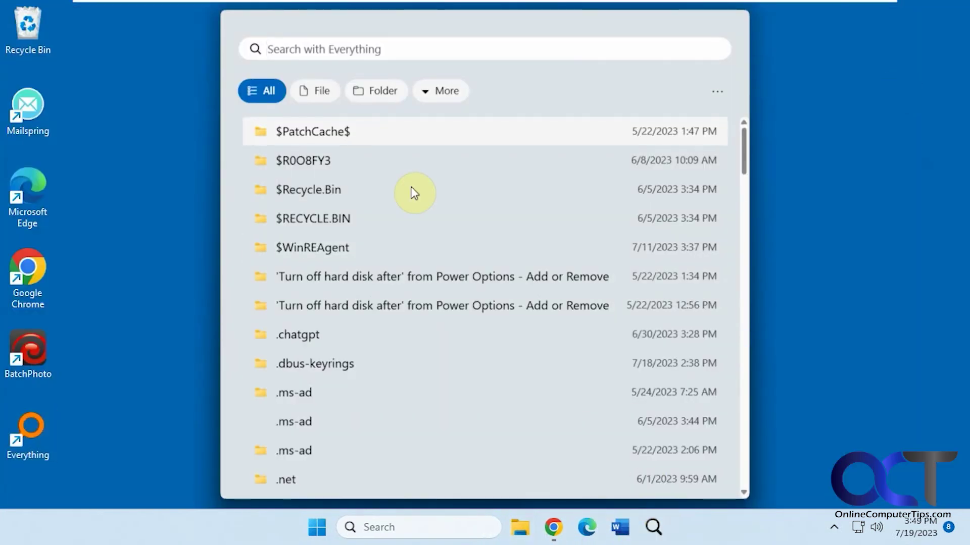
type("haw")
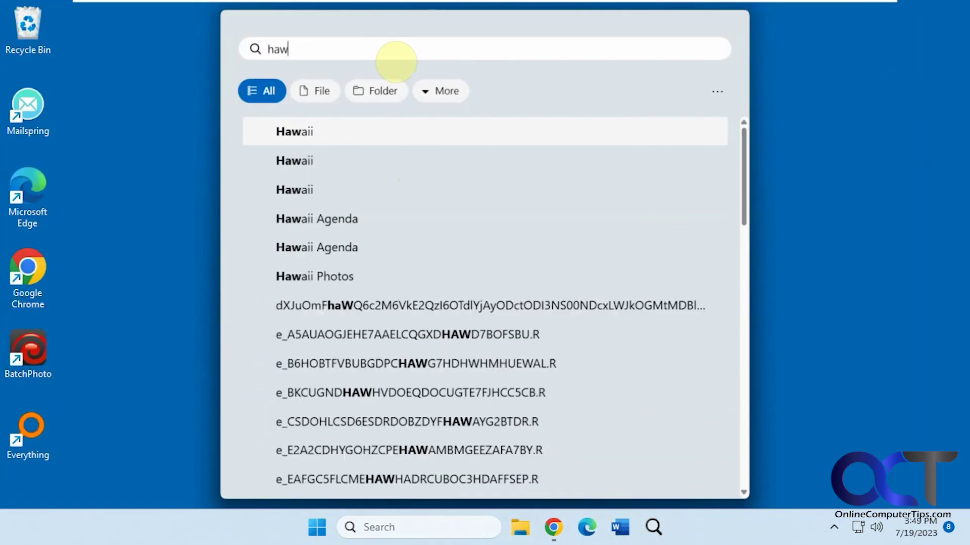
type("aii")
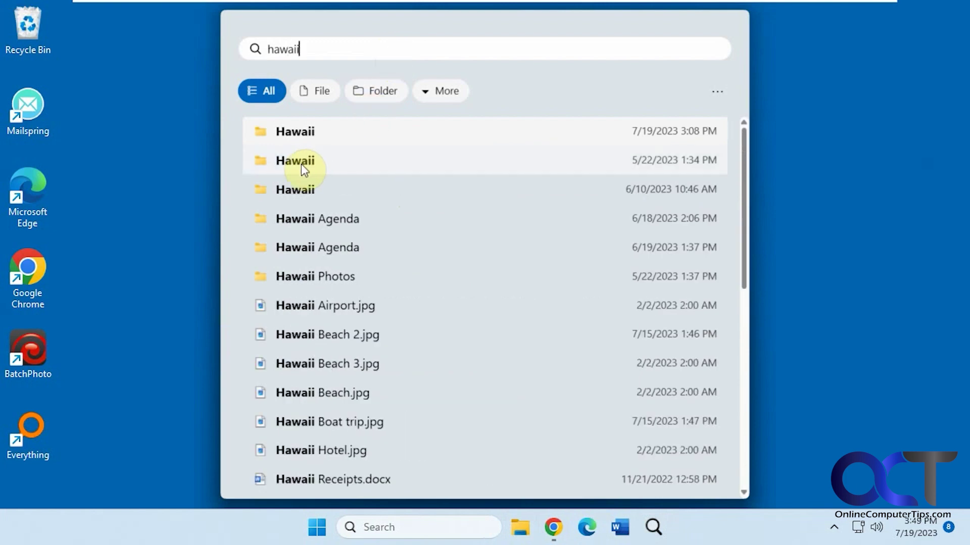
right_click(301, 164)
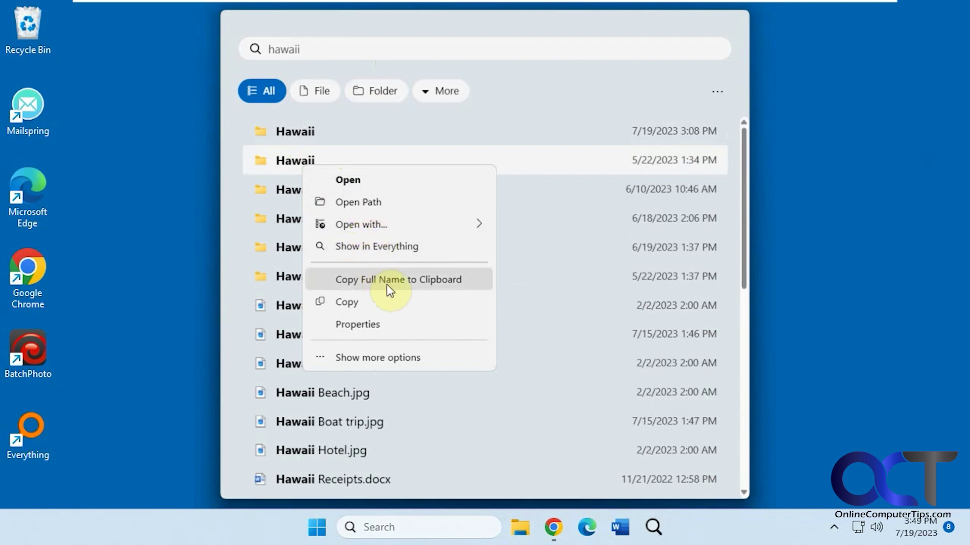
left_click(377, 361)
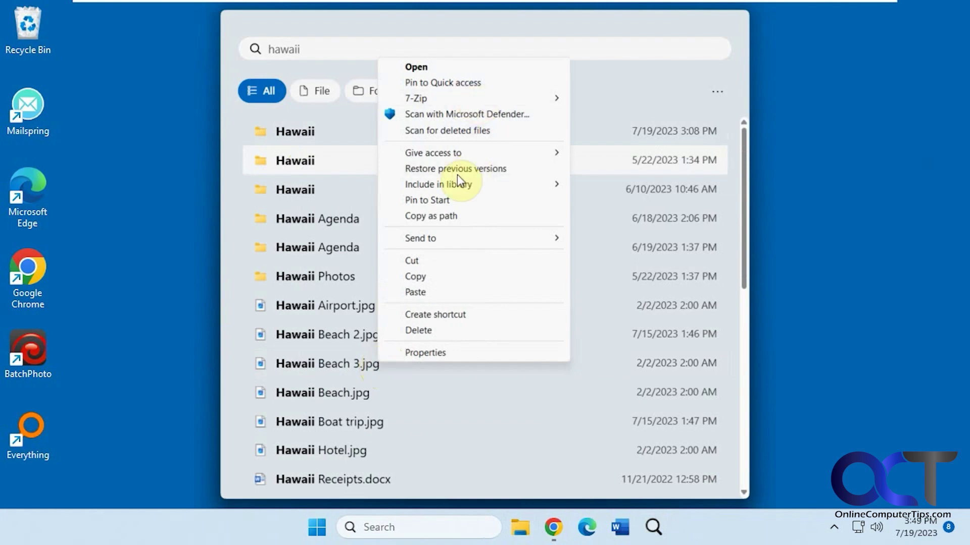
left_click(442, 51)
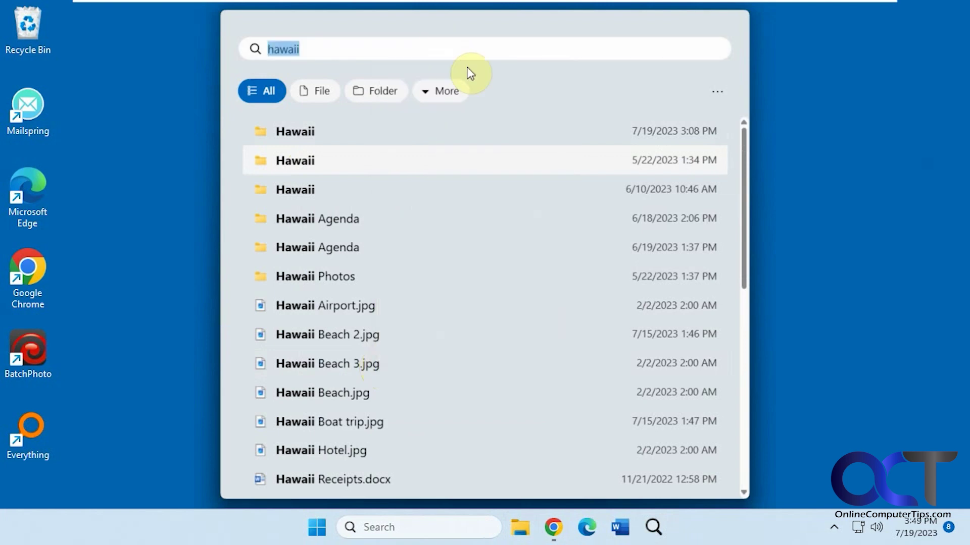
Try the Normal (detailed) and Compact (detailed) views, then settle on the Normal layout
left_click(717, 91)
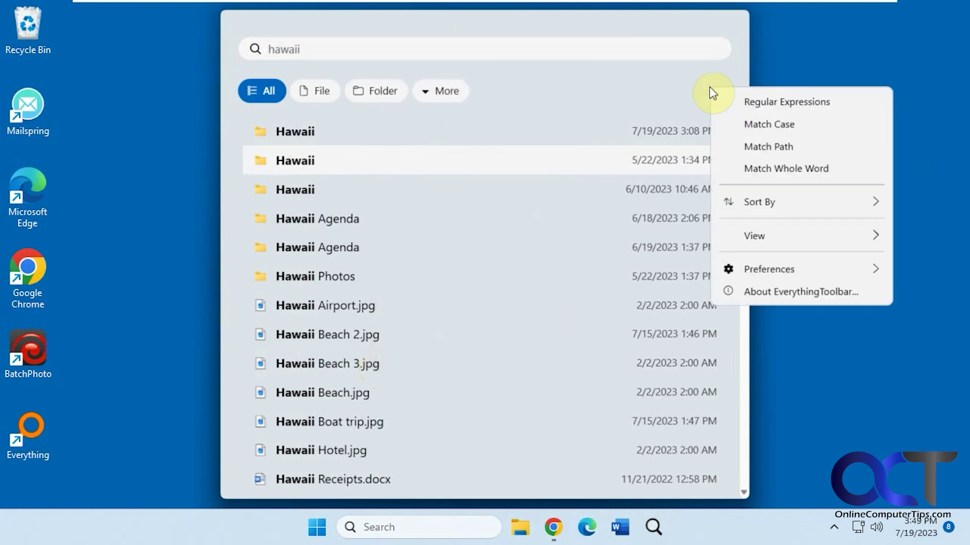
mouse_move(755, 236)
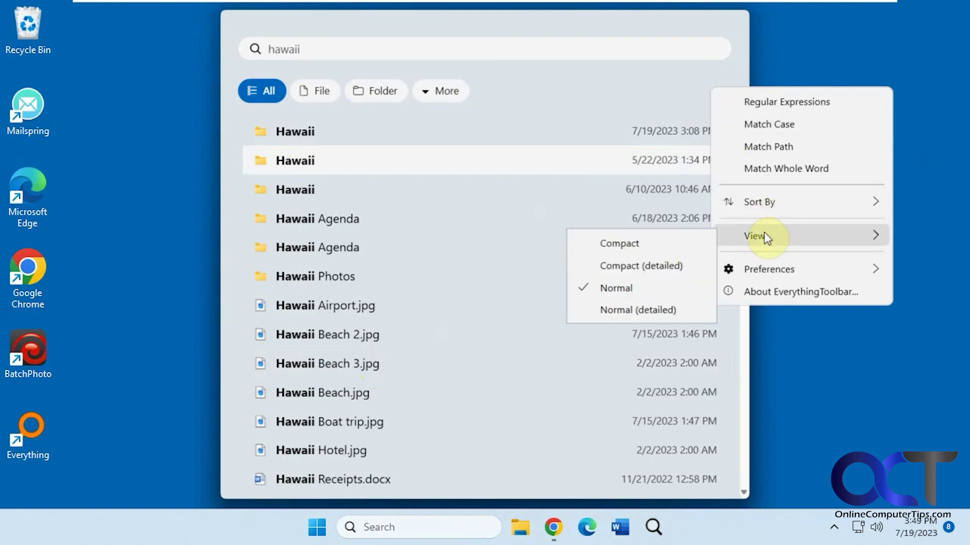
left_click(656, 309)
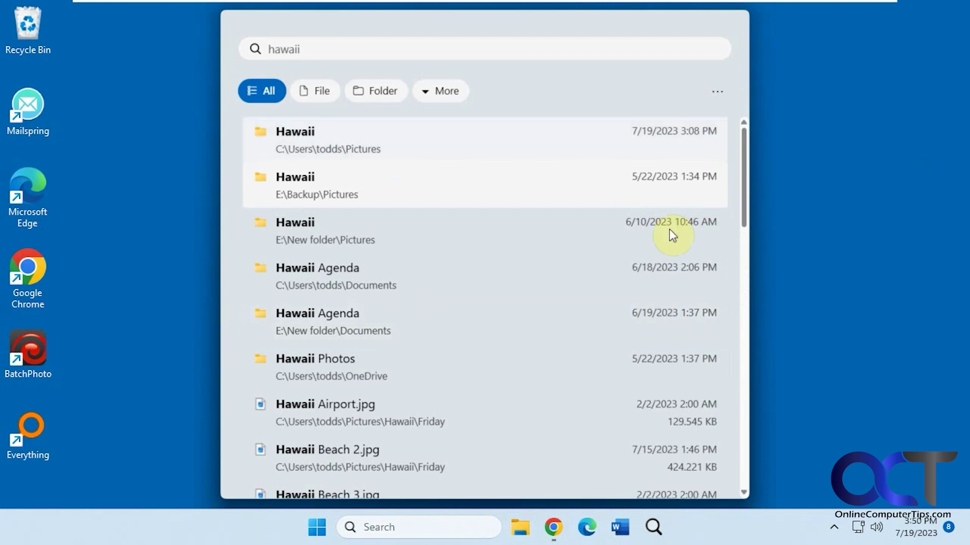
left_click(716, 92)
mouse_move(808, 238)
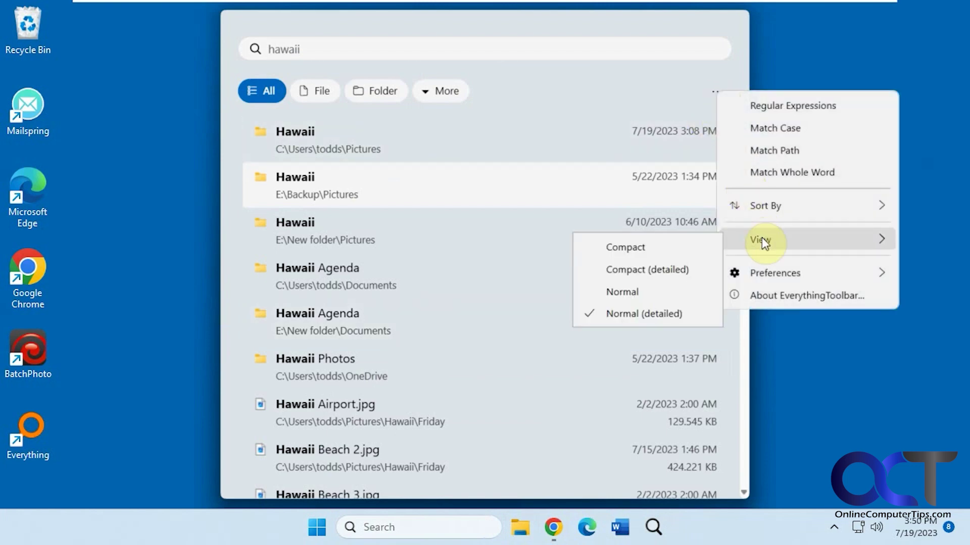
left_click(677, 256)
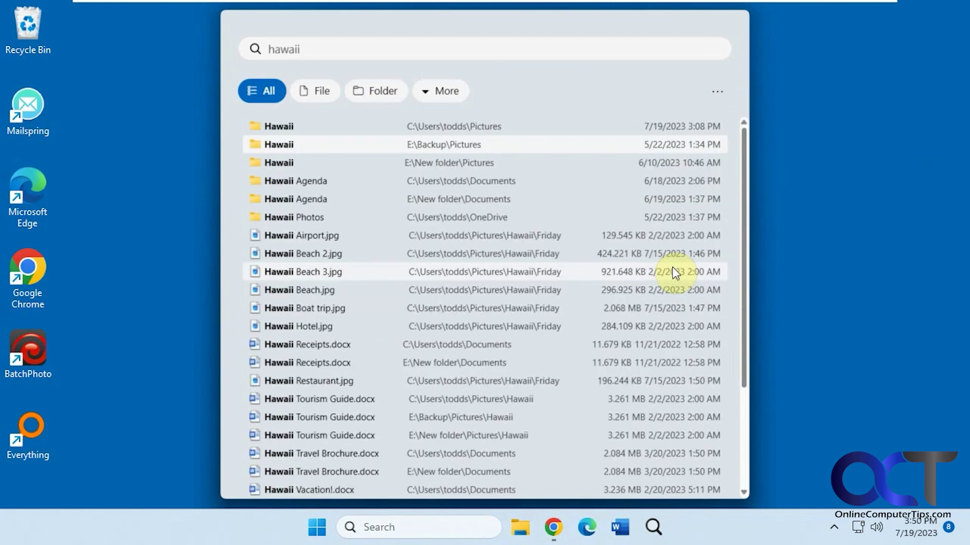
left_click(716, 92)
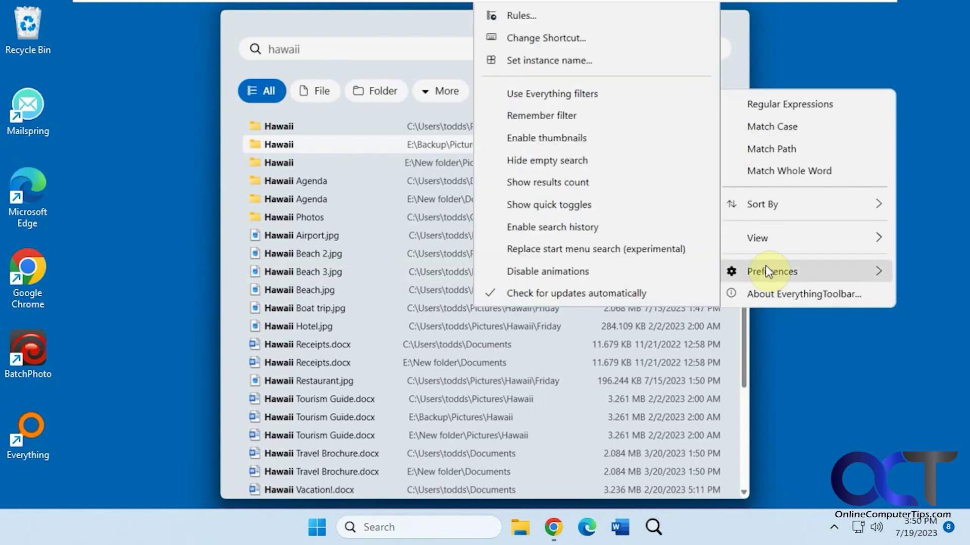
mouse_move(757, 238)
left_click(658, 294)
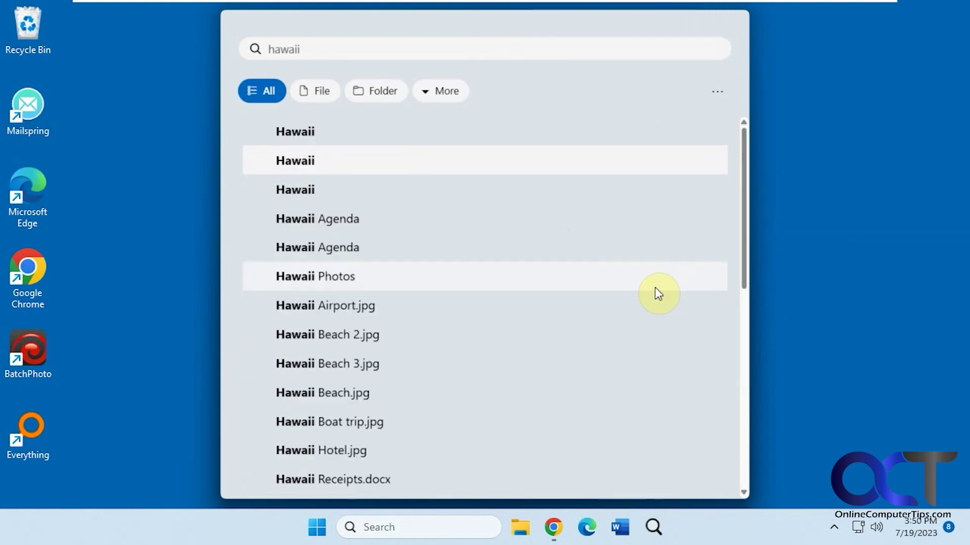
left_click(715, 92)
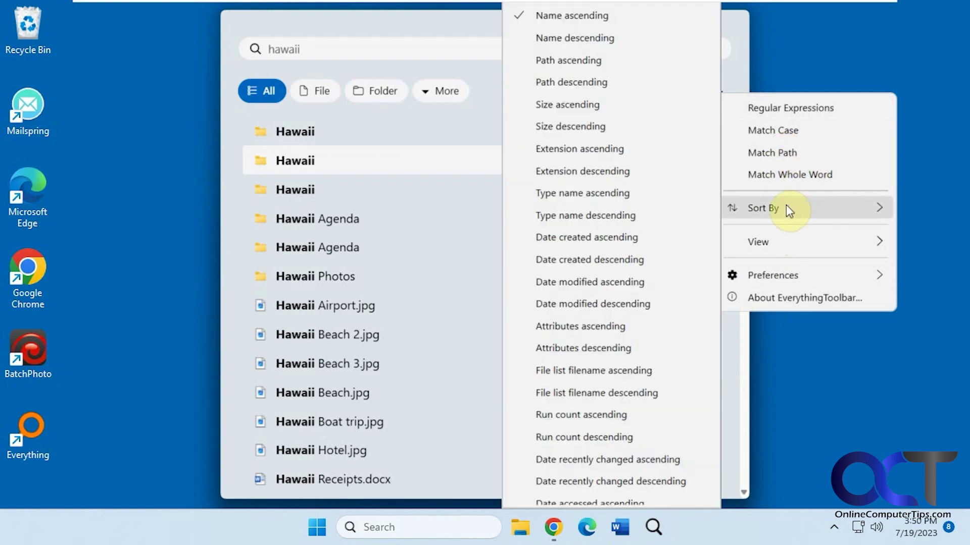
mouse_move(772, 275)
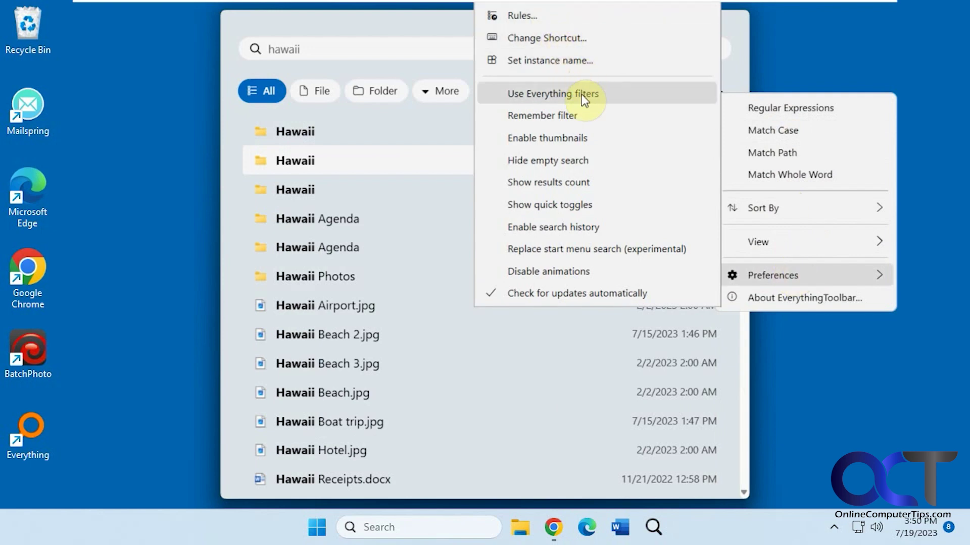
Enable thumbnails and the results count (29 objects) in EverythingToolbar Preferences
left_click(577, 137)
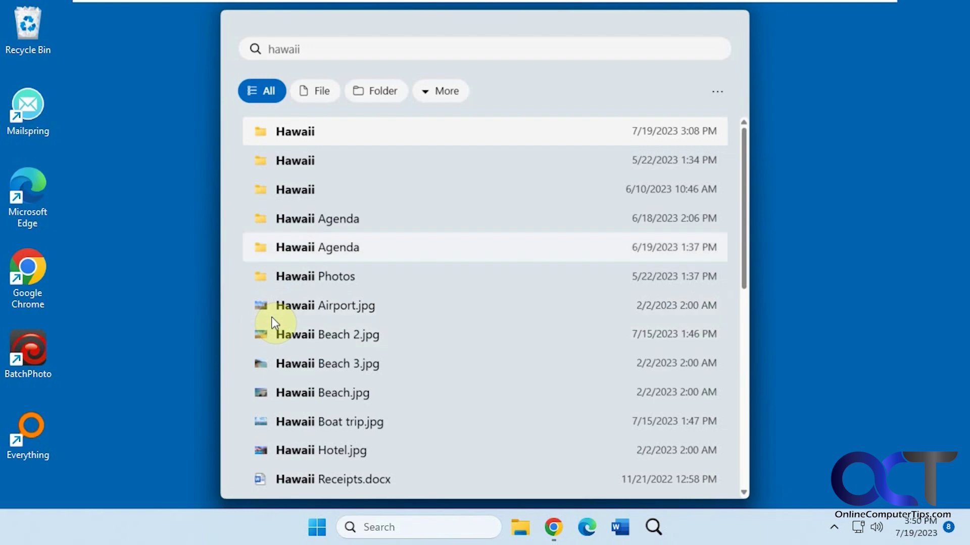
left_click(719, 92)
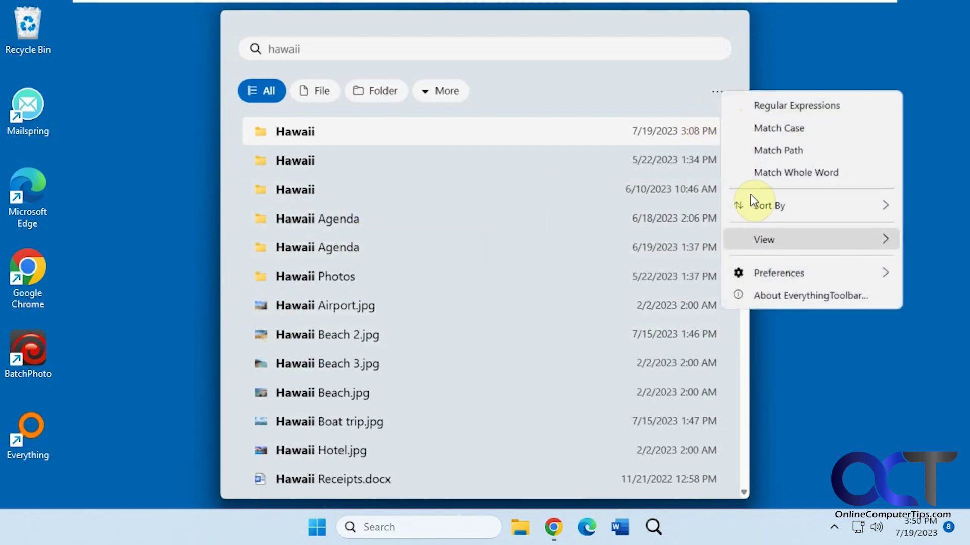
left_click(778, 272)
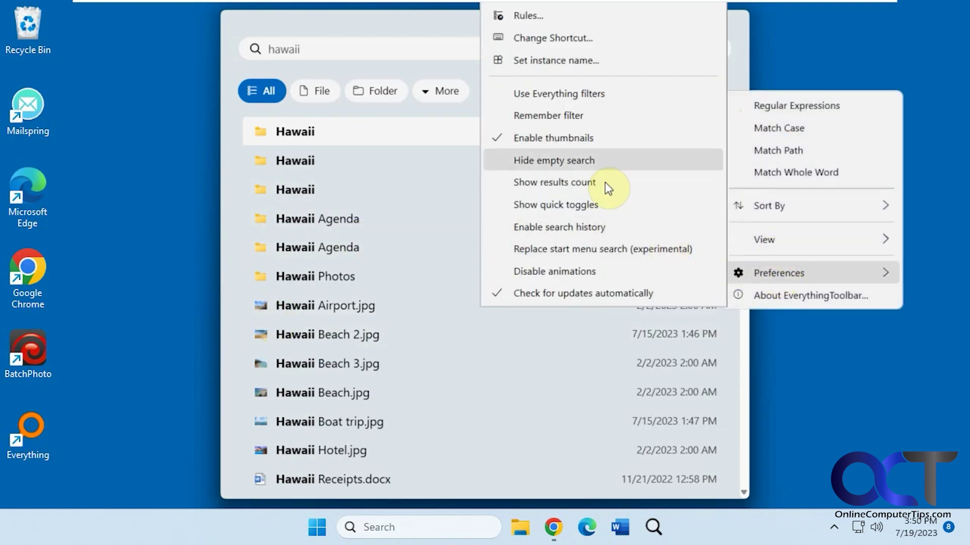
left_click(559, 183)
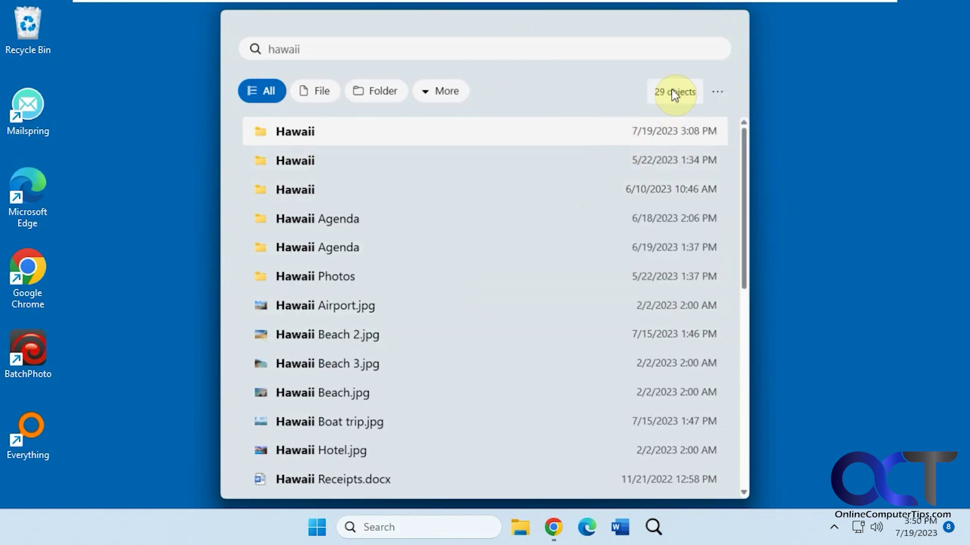
left_click(720, 93)
mouse_move(781, 275)
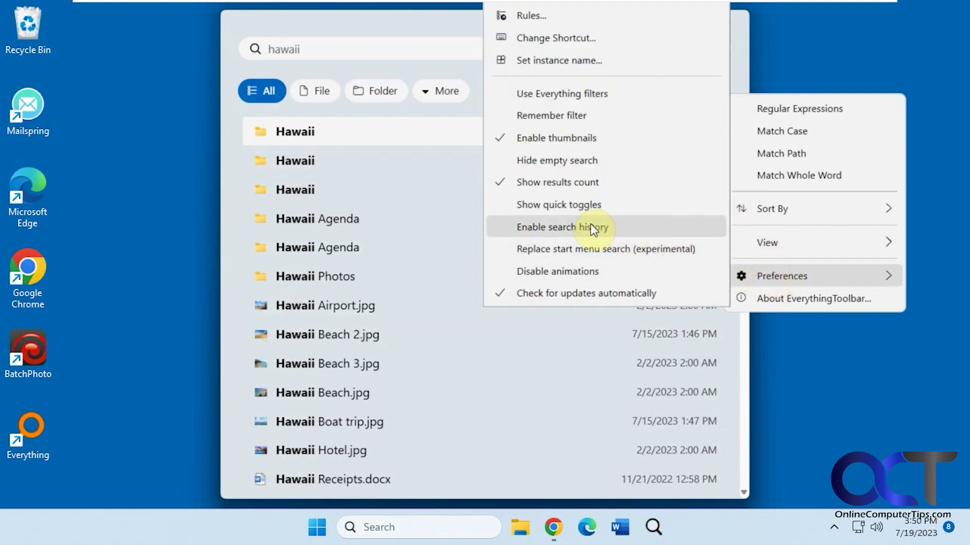
Enable Show quick toggles for case, whole word, path and regex, then close Preferences
left_click(580, 205)
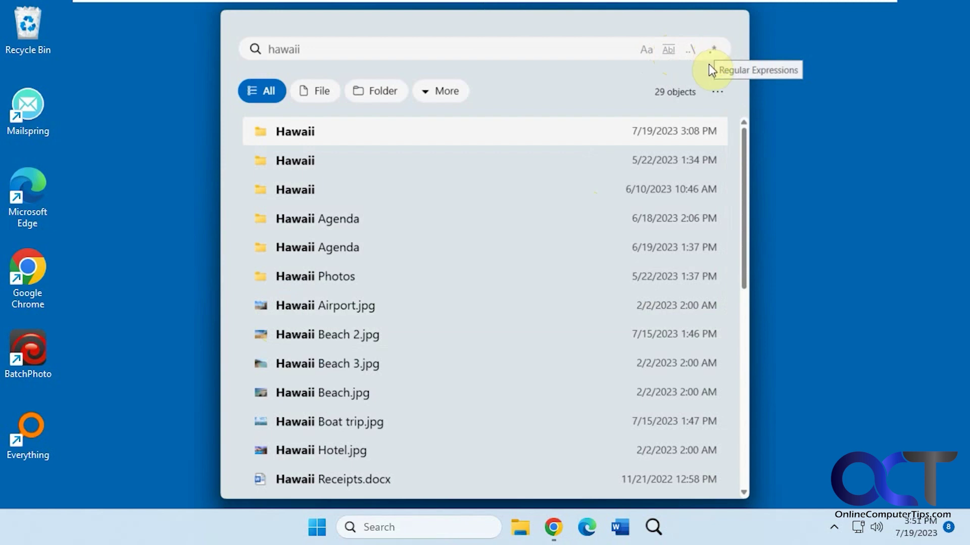
left_click(717, 92)
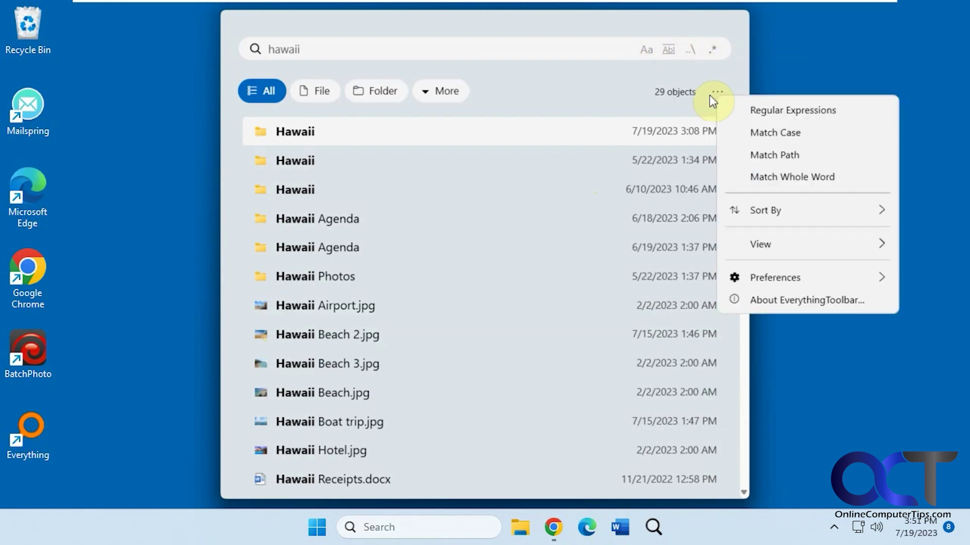
left_click(777, 275)
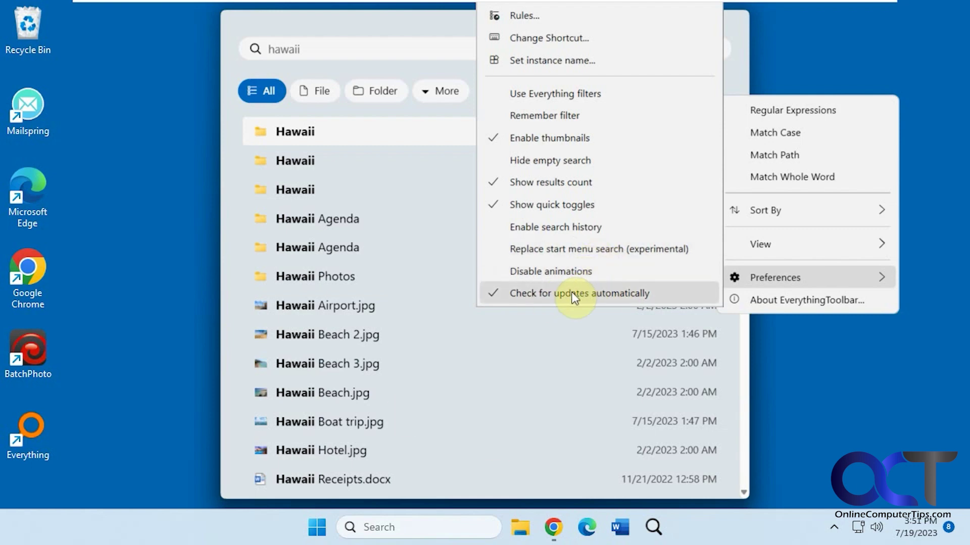
left_click(387, 23)
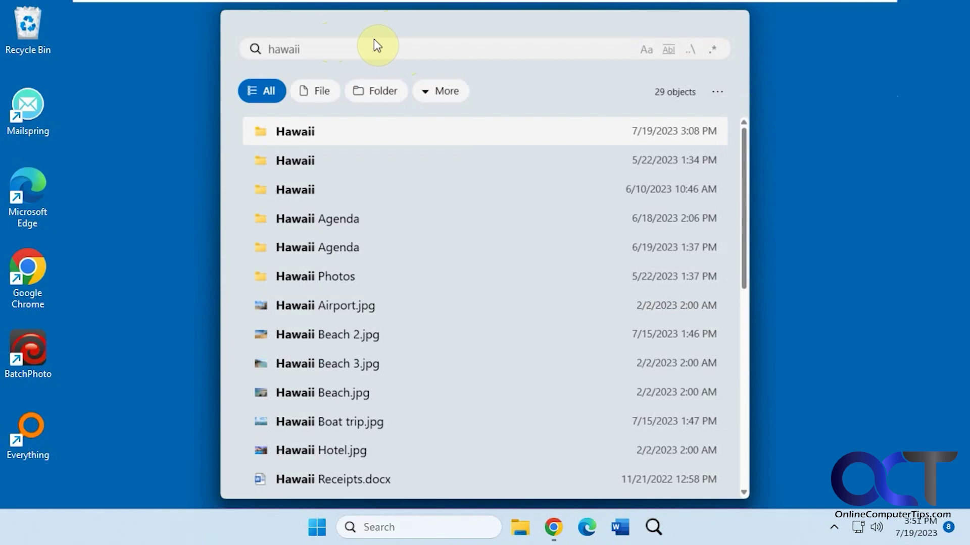
Close the toolbar popup, reopen Everything showing over 283,000 items, then close it
left_click(143, 244)
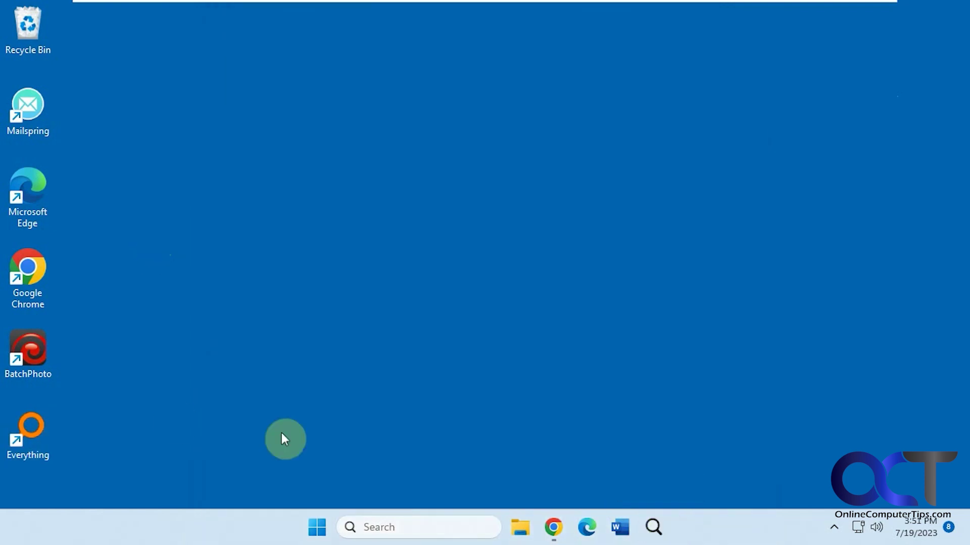
double_click(29, 428)
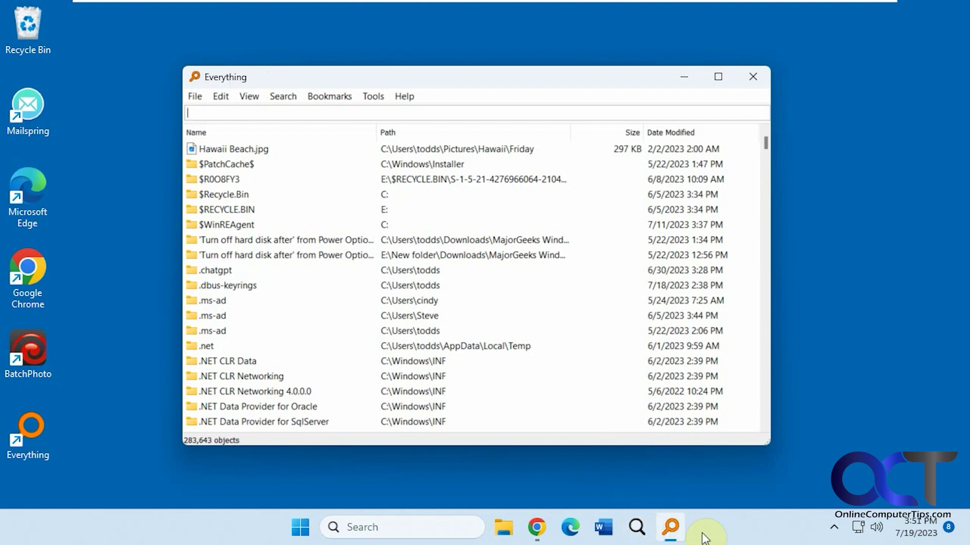
left_click(718, 536)
left_click(748, 72)
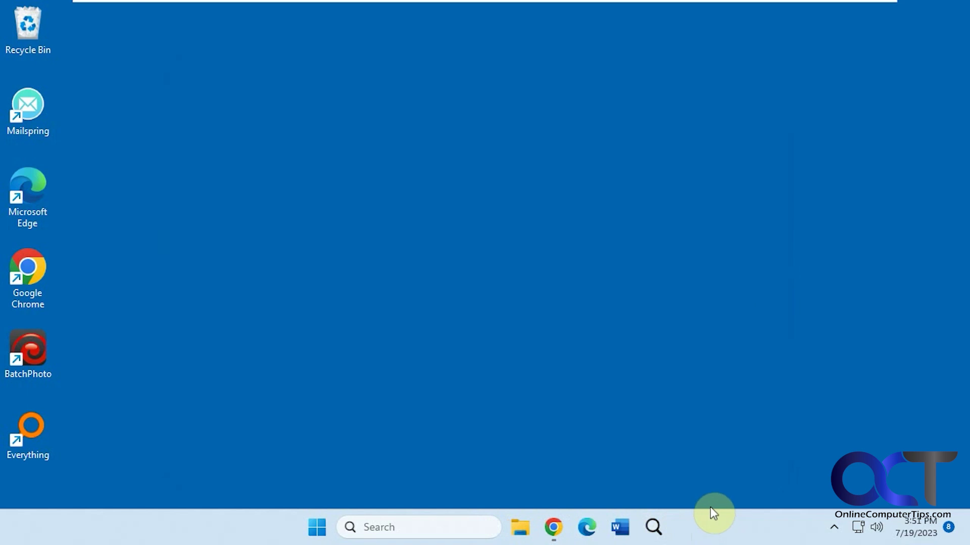
Keep Win+Alt+S as the popup shortcut in Change Shortcut and confirm with OK
left_click(653, 527)
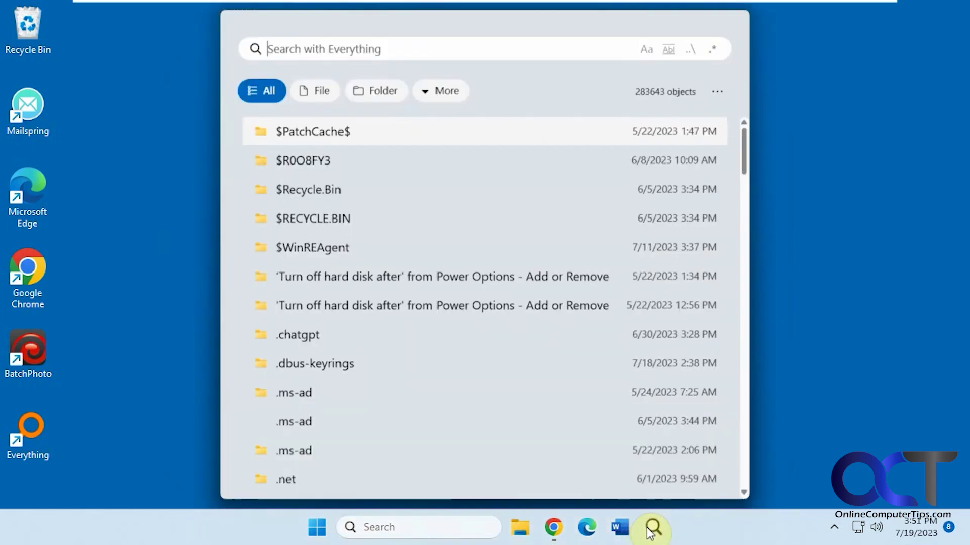
left_click(717, 90)
mouse_move(777, 264)
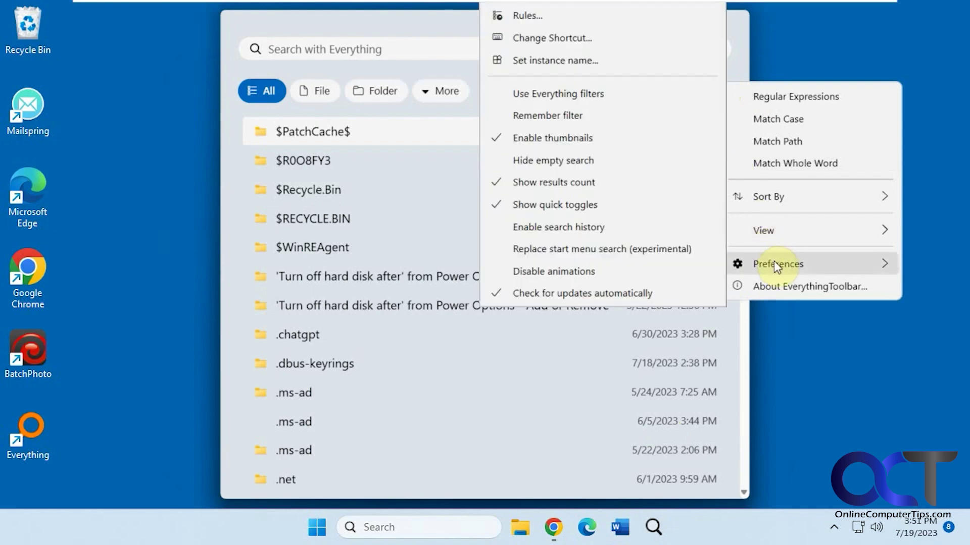
left_click(604, 37)
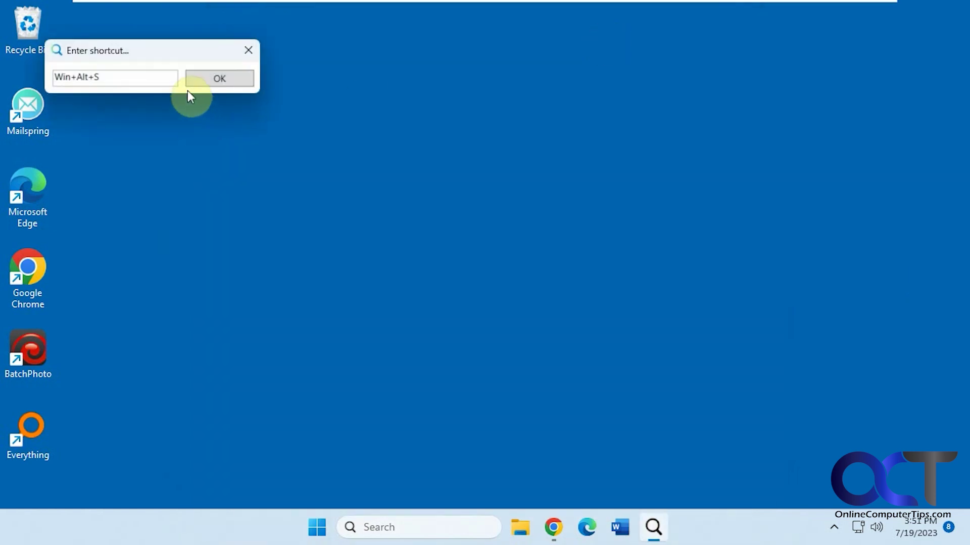
left_click(217, 80)
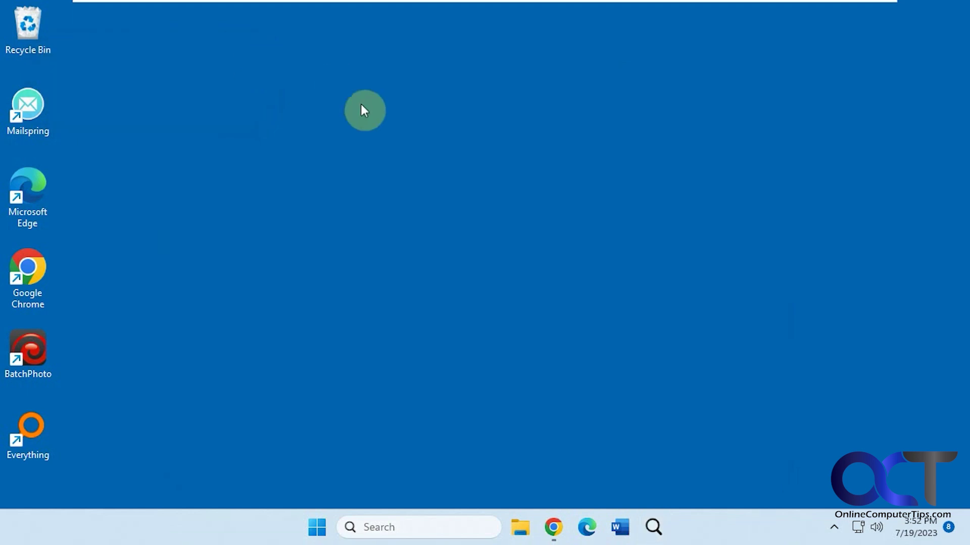
key("super+alt+s")
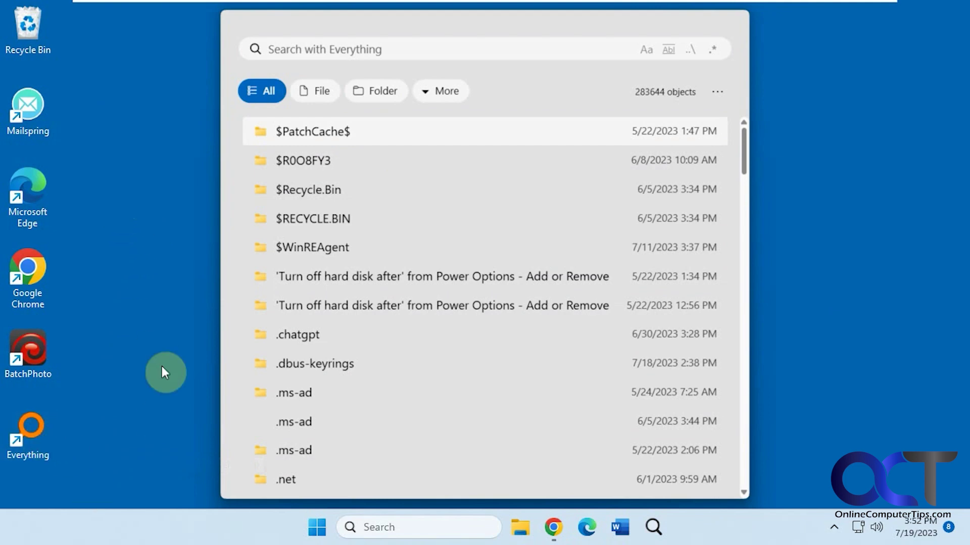
left_click(660, 528)
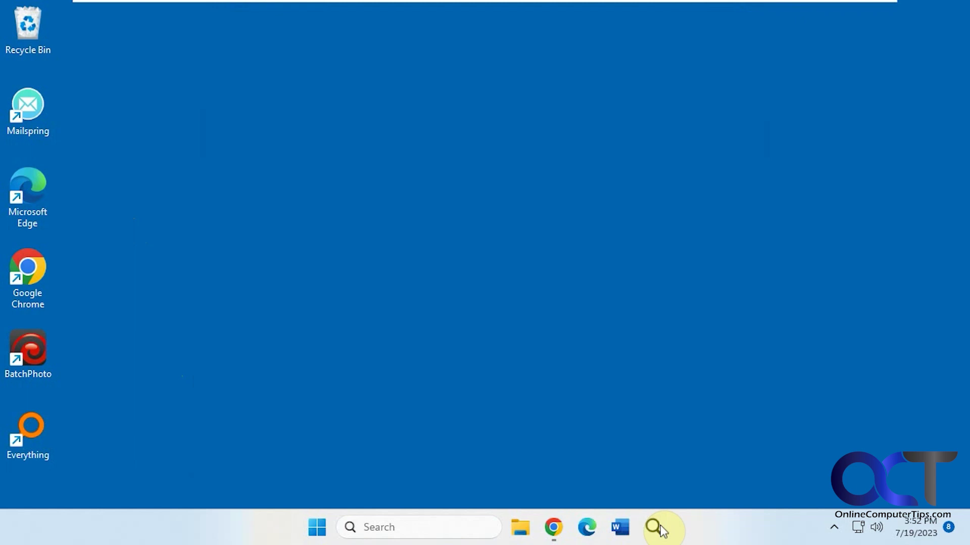